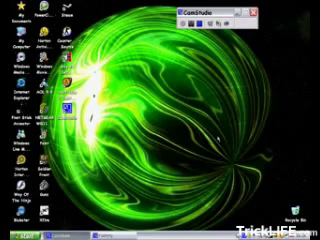
- End the explorer.exe process in Task Manager, confirm it, and close Task Manager
key(ctrl+shift+Escape)
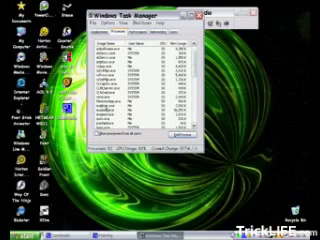
click(120, 106)
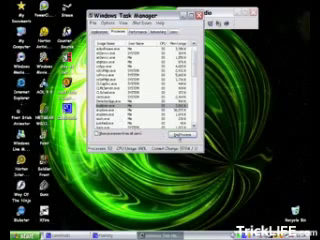
click(196, 147)
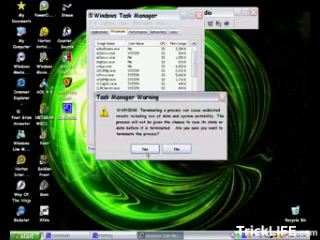
click(143, 149)
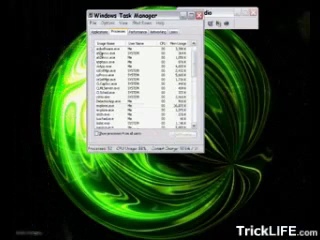
click(198, 14)
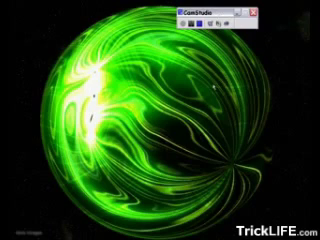
- Reopen Task Manager and run explorer.exe as a new task
key(ctrl+shift+Escape)
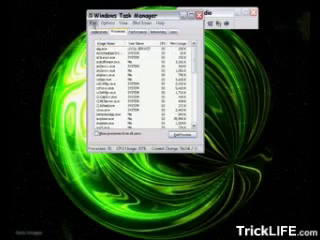
click(93, 24)
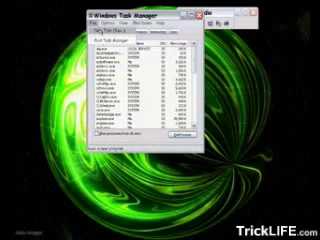
click(110, 31)
text(explorer.exe)
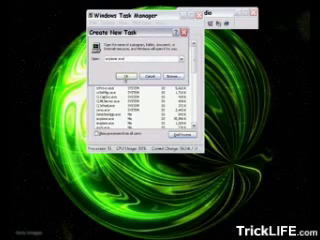
key(Return)
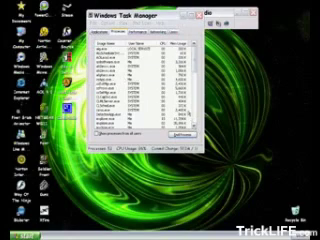
- Close Task Manager with Alt+F4, leaving the restored desktop icons and taskbar visible
key(alt+F4)
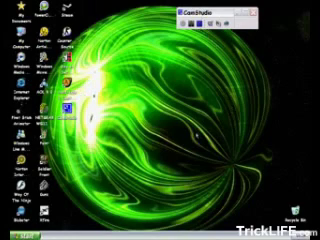